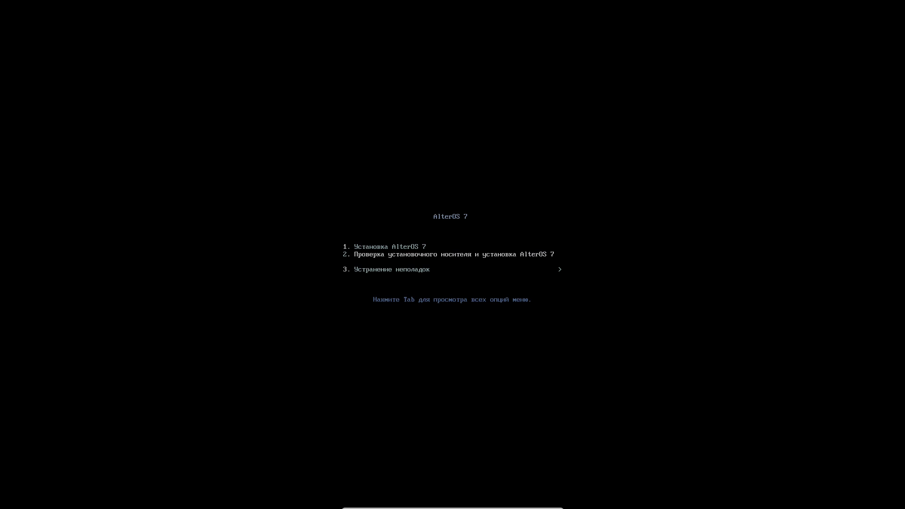
- Boot the VM from the plain 'Установка AlterOS 7' entry and dismiss the mouse integration notice
{"action": "key", "text": "Up"}
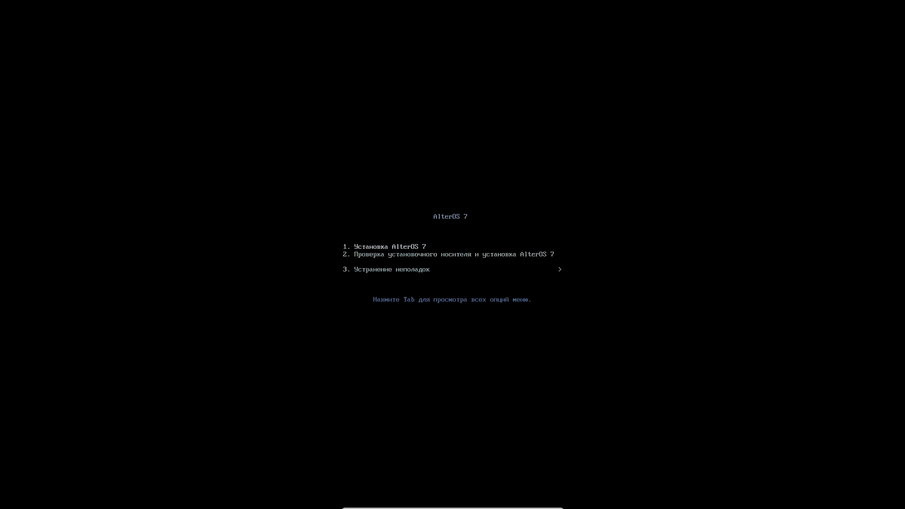
{"action": "key", "text": "Down"}
{"action": "key", "text": "Down"}
{"action": "key", "text": "Up"}
{"action": "key", "text": "Up"}
{"action": "key", "text": "Down"}
{"action": "key", "text": "Down"}
{"action": "key", "text": "Up"}
{"action": "key", "text": "Return"}
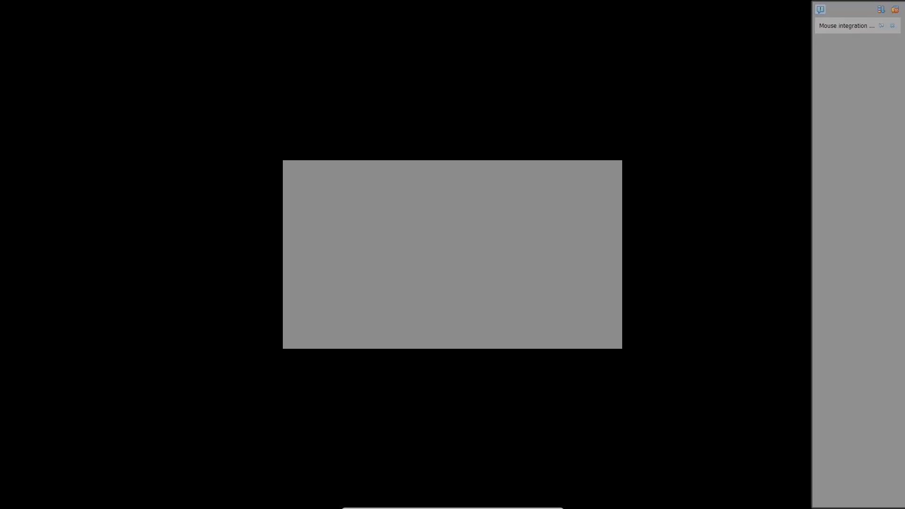
{"action": "left_click", "coordinate": [894, 9]}
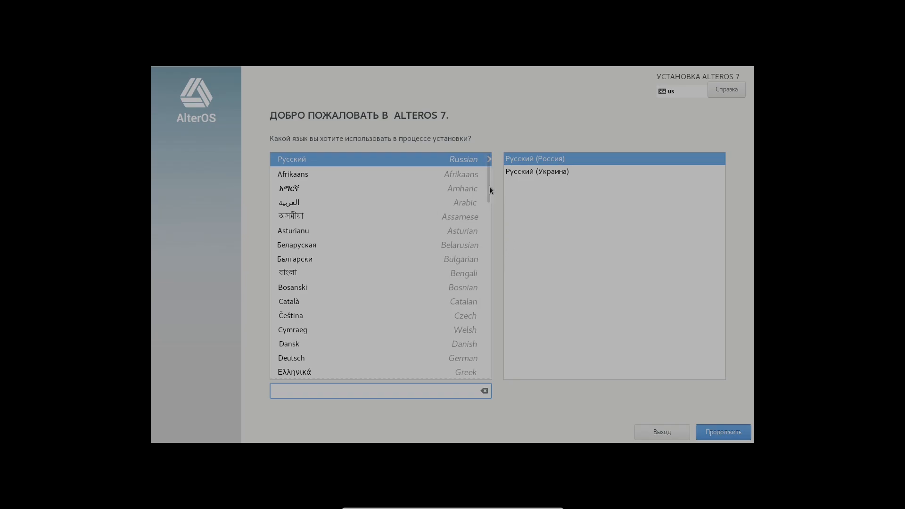
- Choose English (United States) as the installer language and continue
{"action": "left_click_drag", "start_coordinate": [489, 185], "coordinate": [488, 214]}
{"action": "left_click", "coordinate": [459, 211]}
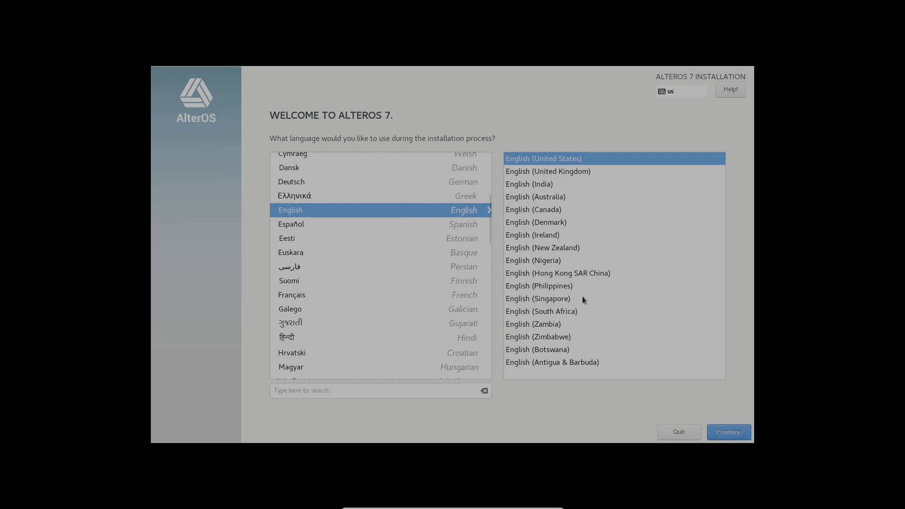
{"action": "left_click", "coordinate": [726, 432]}
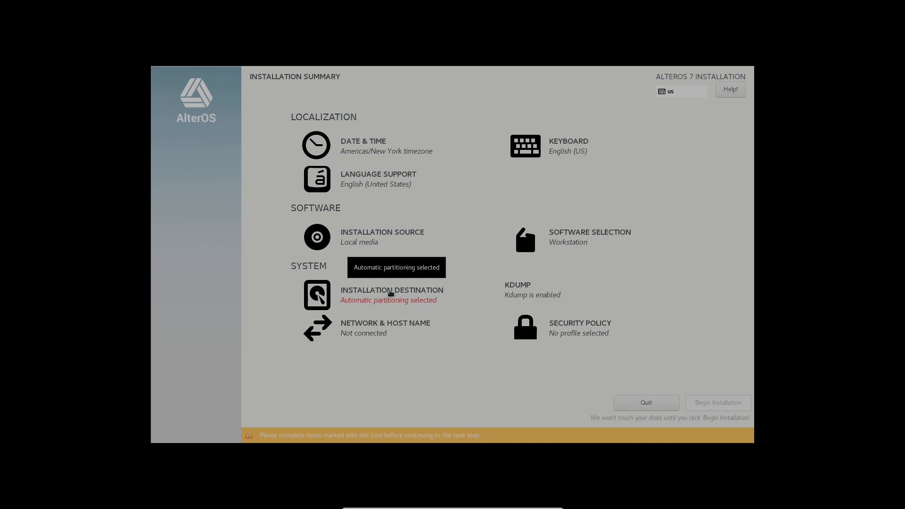
- Accept automatic partitioning of the 64 GiB disk and keep the Workstation software environment
{"action": "left_click", "coordinate": [390, 293]}
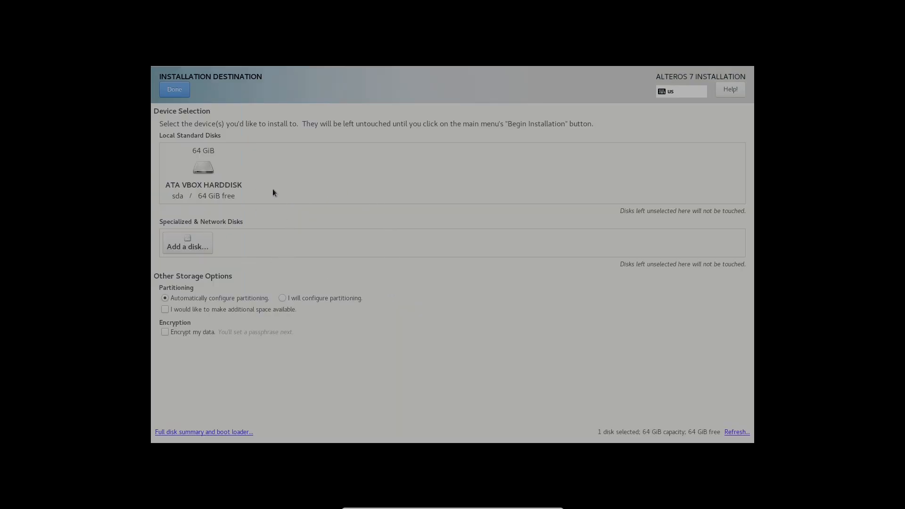
{"action": "left_click", "coordinate": [181, 95]}
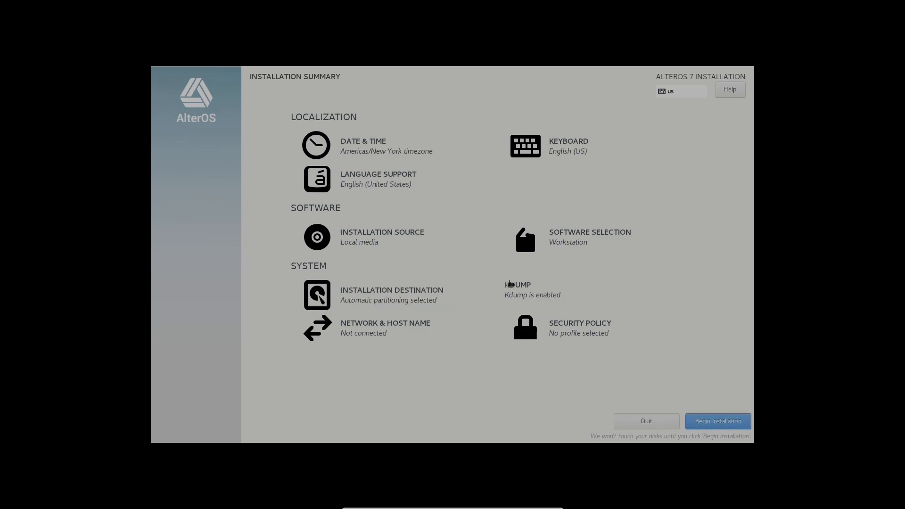
{"action": "left_click", "coordinate": [586, 238]}
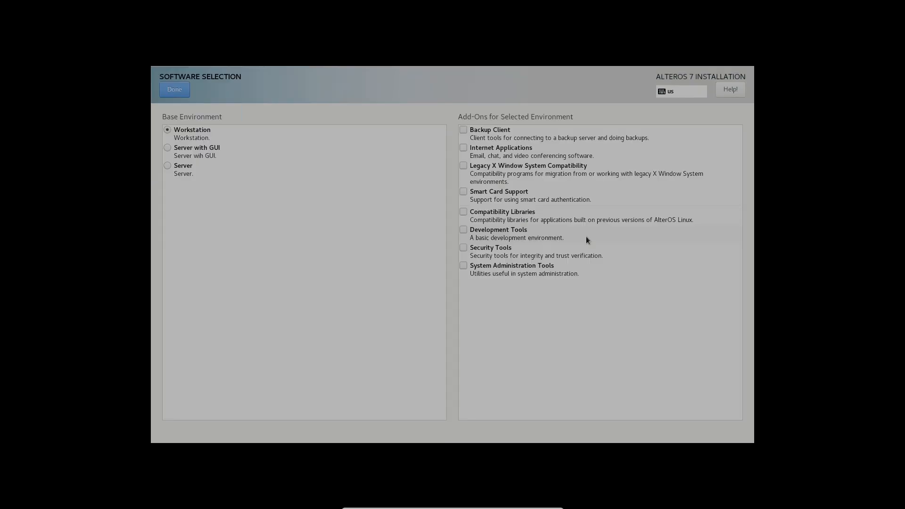
{"action": "left_click", "coordinate": [174, 89]}
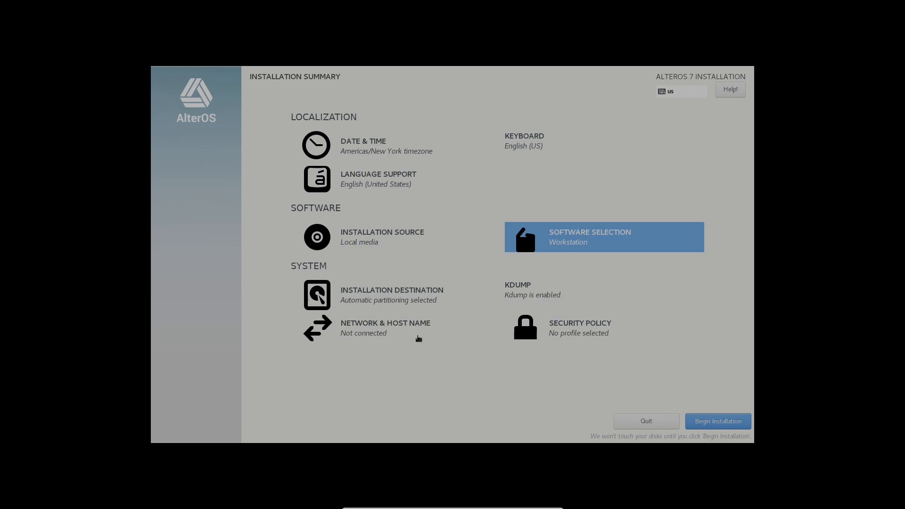
- Turn on the wired Ethernet connection enp0s3 in Network & Host Name
{"action": "left_click", "coordinate": [401, 331]}
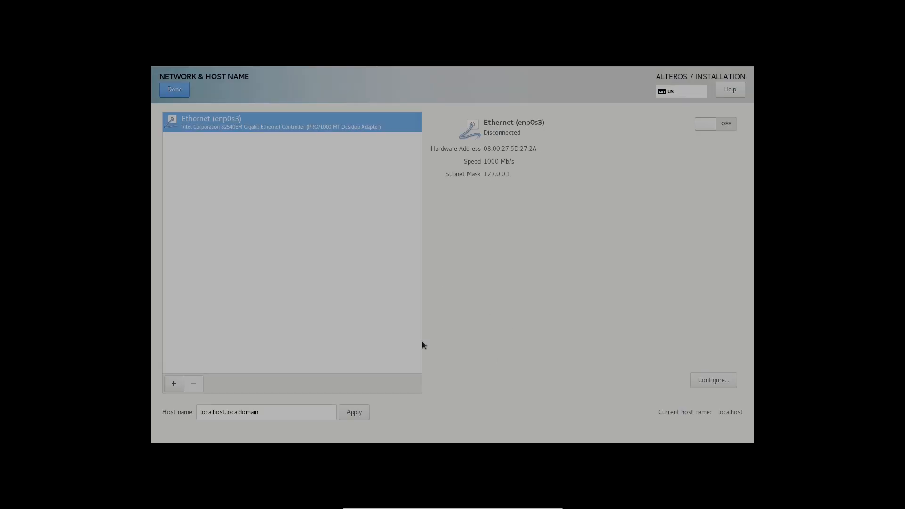
{"action": "left_click", "coordinate": [707, 121]}
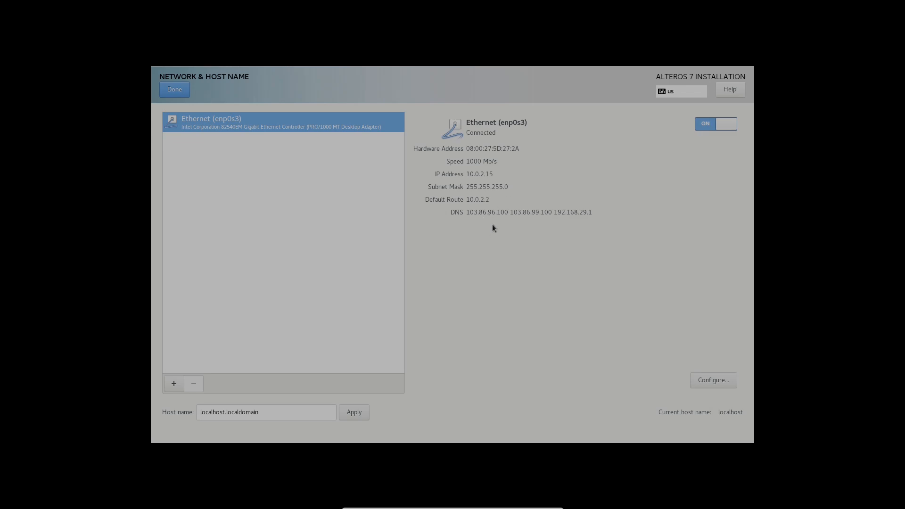
{"action": "left_click", "coordinate": [176, 89]}
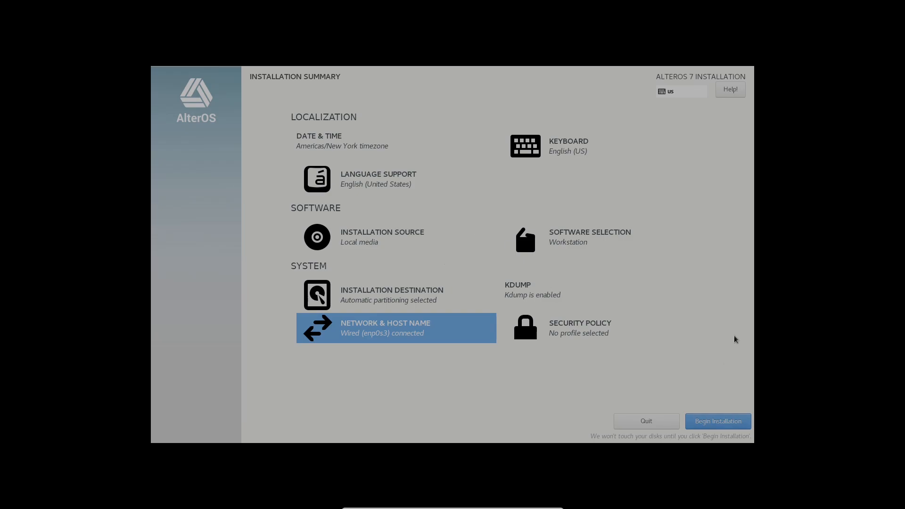
- Begin the installation and set and confirm the root password, accepting it despite being short
{"action": "left_click", "coordinate": [725, 420]}
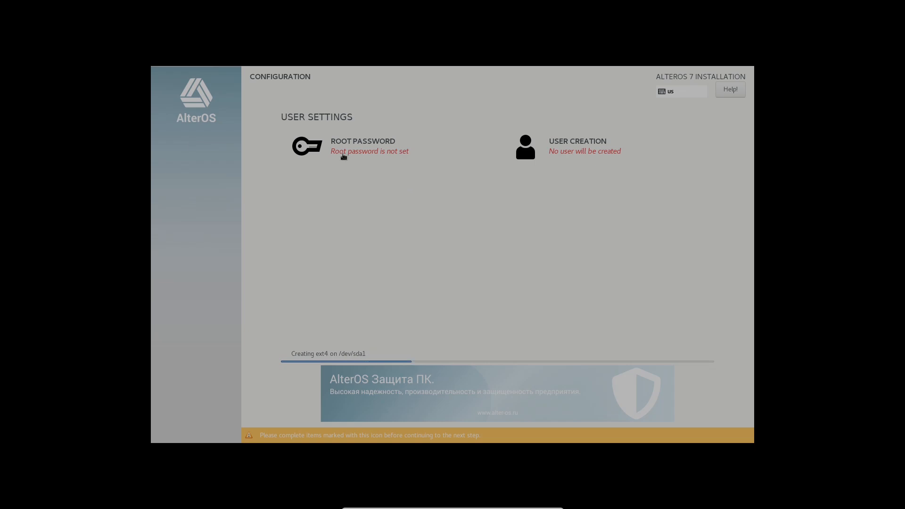
{"action": "left_click", "coordinate": [354, 154]}
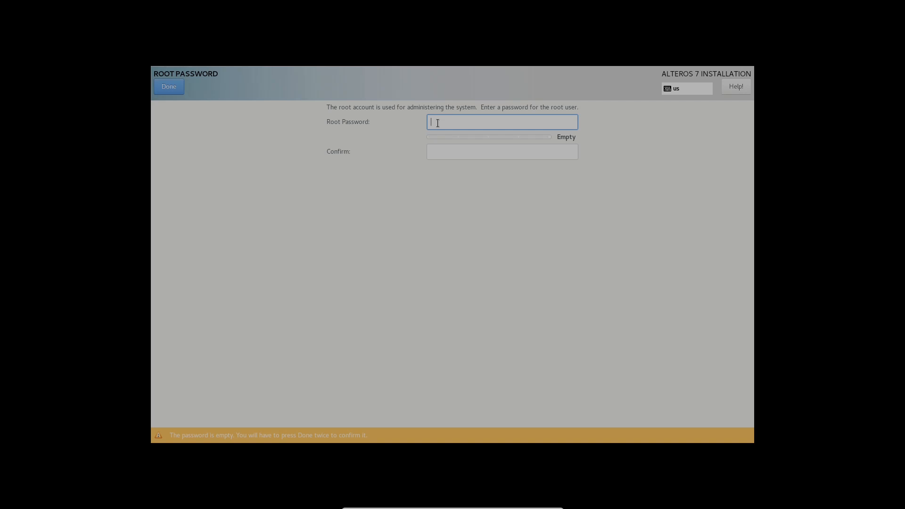
{"action": "type", "text": "*****"}
{"action": "left_click", "coordinate": [446, 152]}
{"action": "type", "text": "*"}
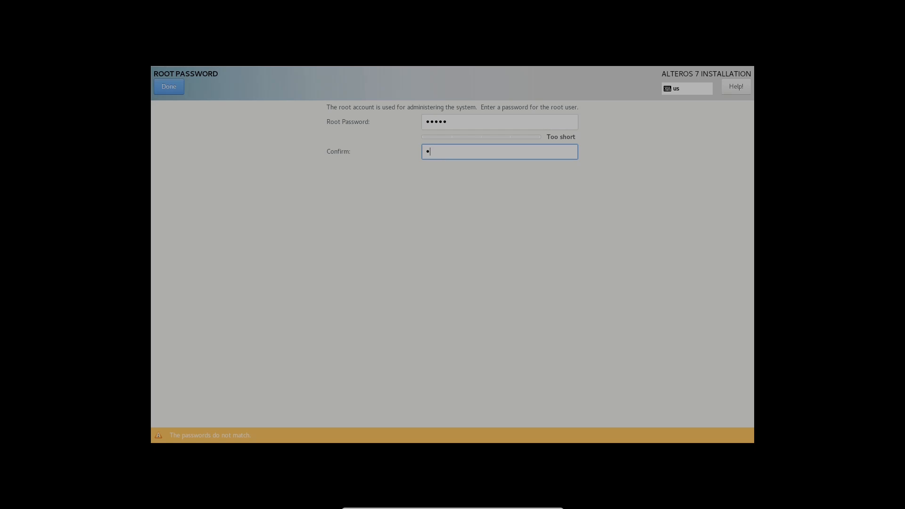
{"action": "type", "text": "****"}
{"action": "double_click", "coordinate": [165, 89]}
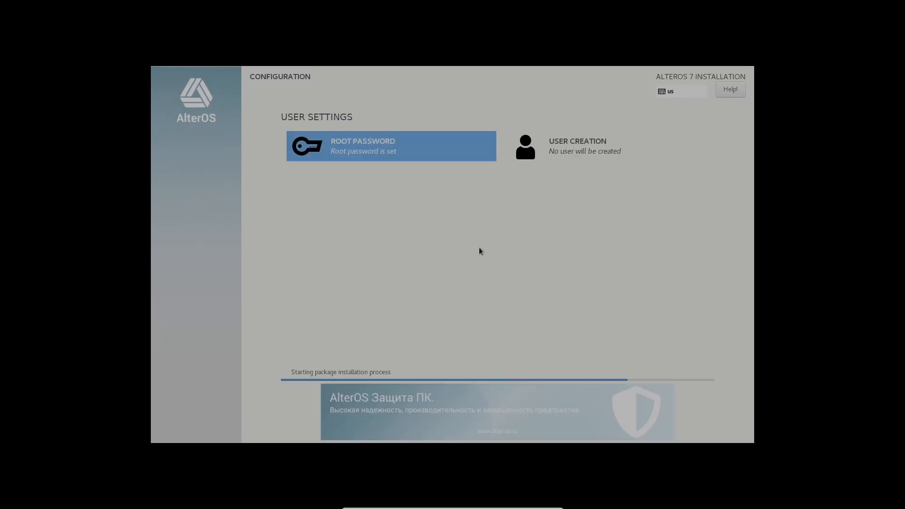
{"action": "left_click", "coordinate": [567, 148]}
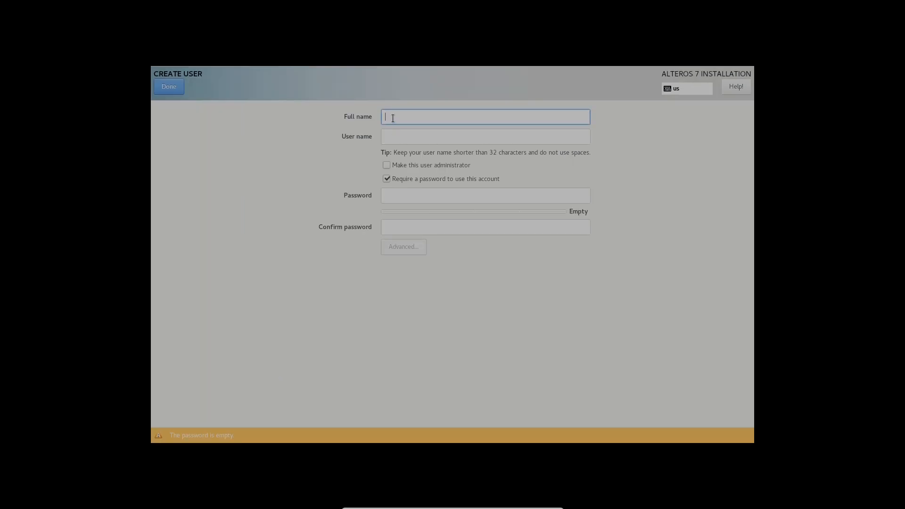
- Enter user name 'runboxing', make it an administrator, and type the account password
{"action": "type", "text": "runboxing"}
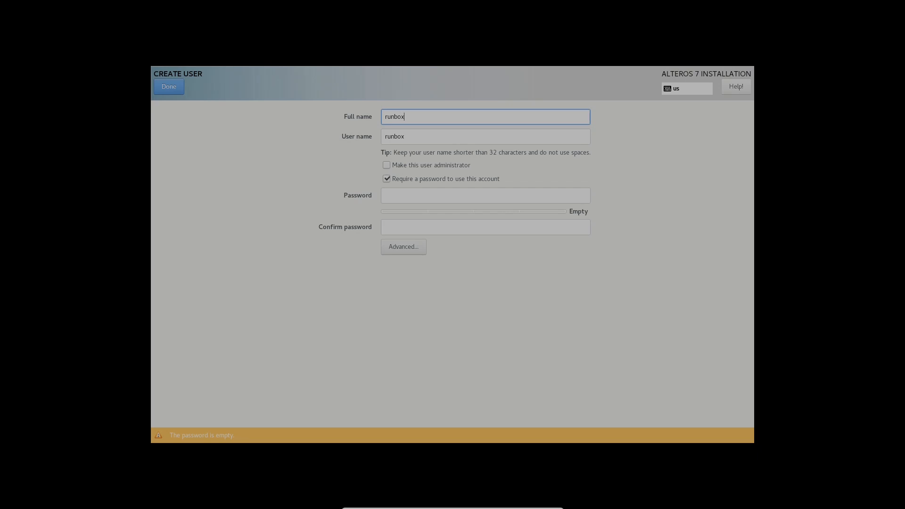
{"action": "left_click", "coordinate": [435, 168]}
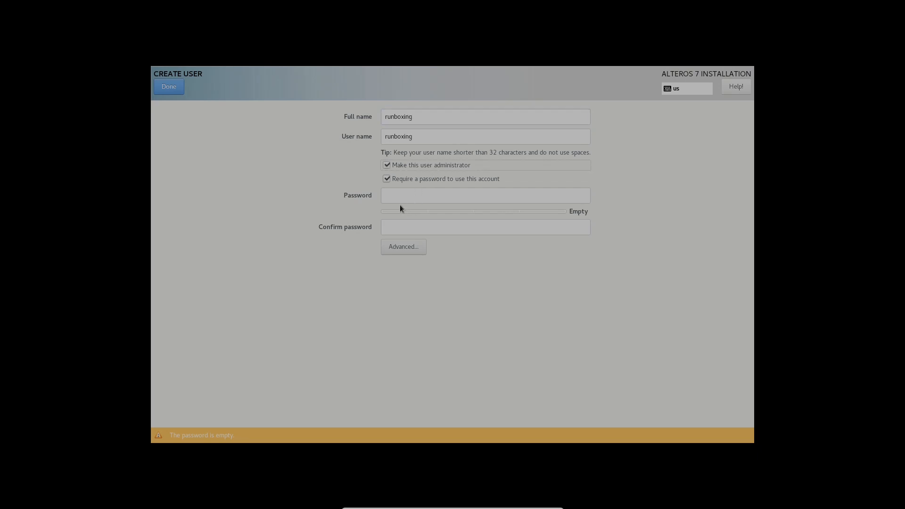
{"action": "left_click", "coordinate": [433, 196]}
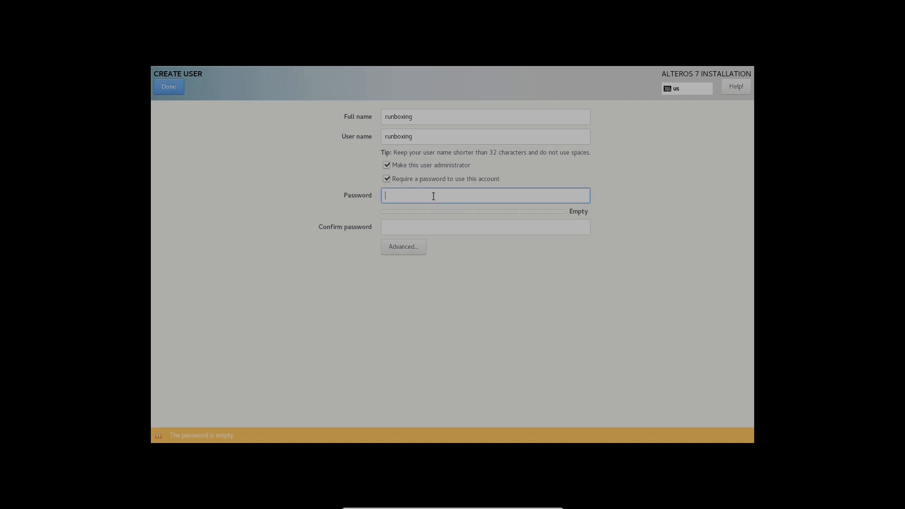
{"action": "type", "text": "12345"}
{"action": "left_click", "coordinate": [414, 228]}
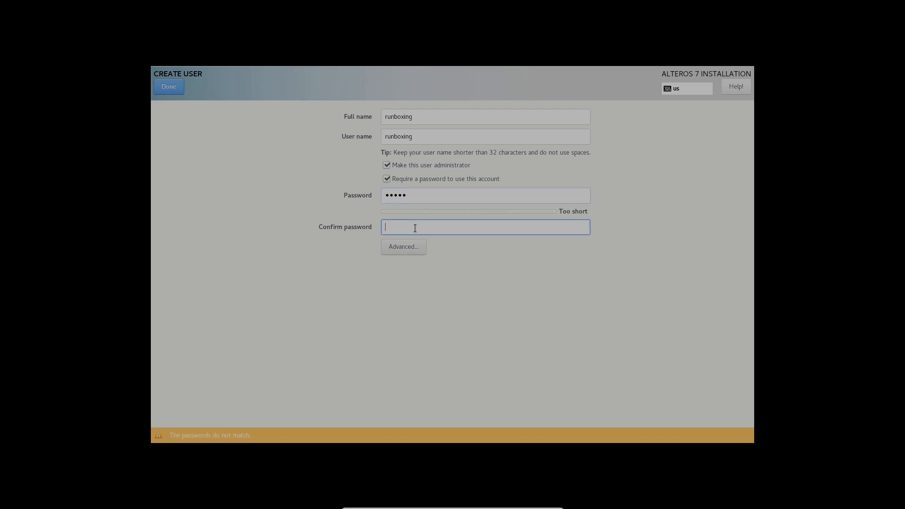
{"action": "type", "text": "12345"}
- Leave the Advanced user options unchanged and confirm the user despite the weak password
{"action": "left_click", "coordinate": [398, 245]}
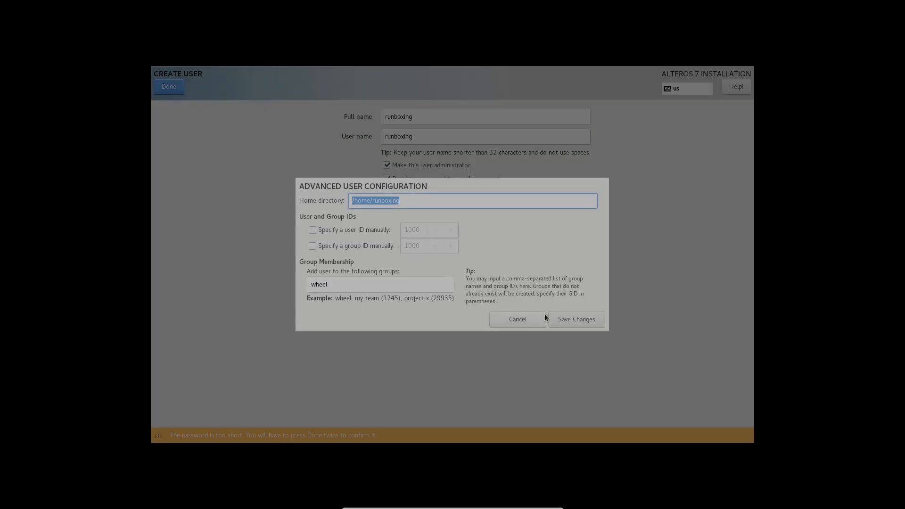
{"action": "left_click", "coordinate": [519, 320]}
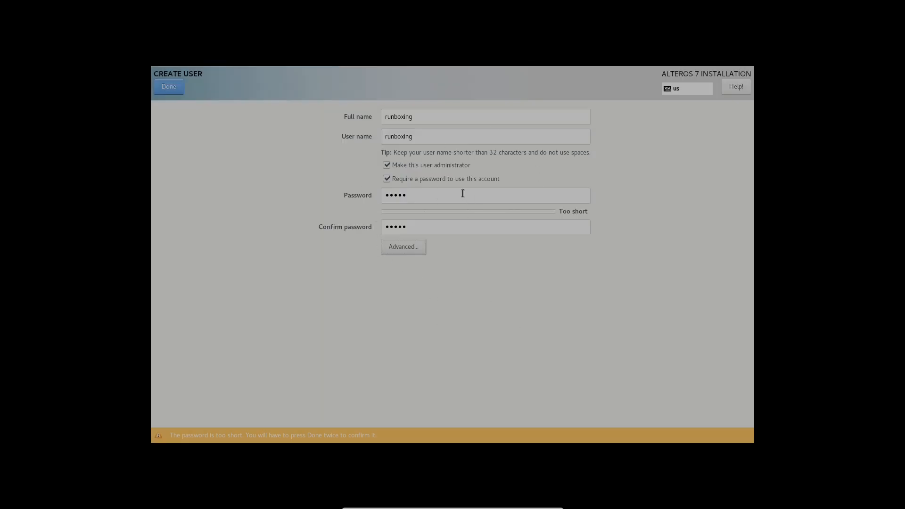
{"action": "left_click", "coordinate": [173, 89]}
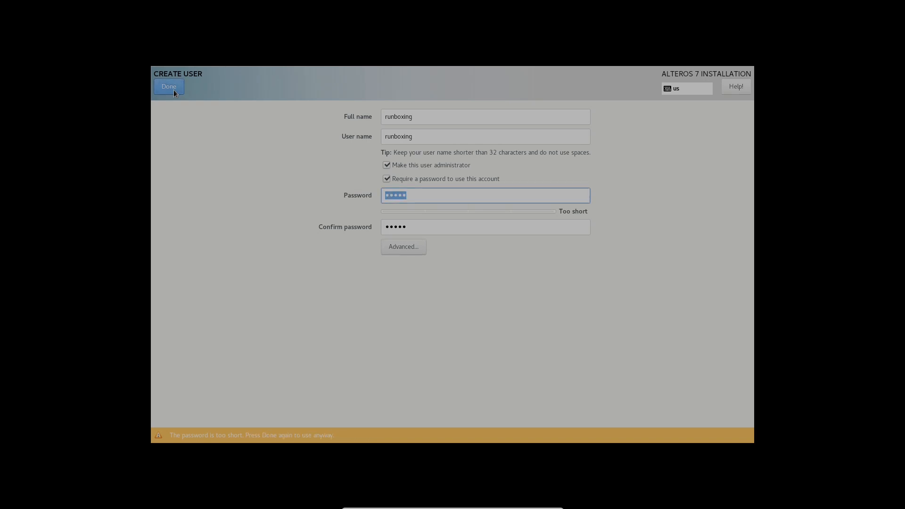
{"action": "left_click", "coordinate": [174, 89]}
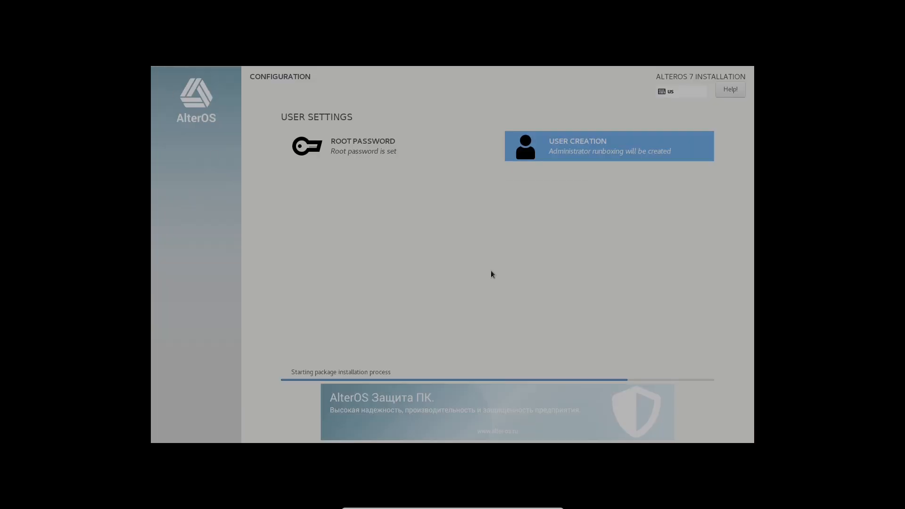